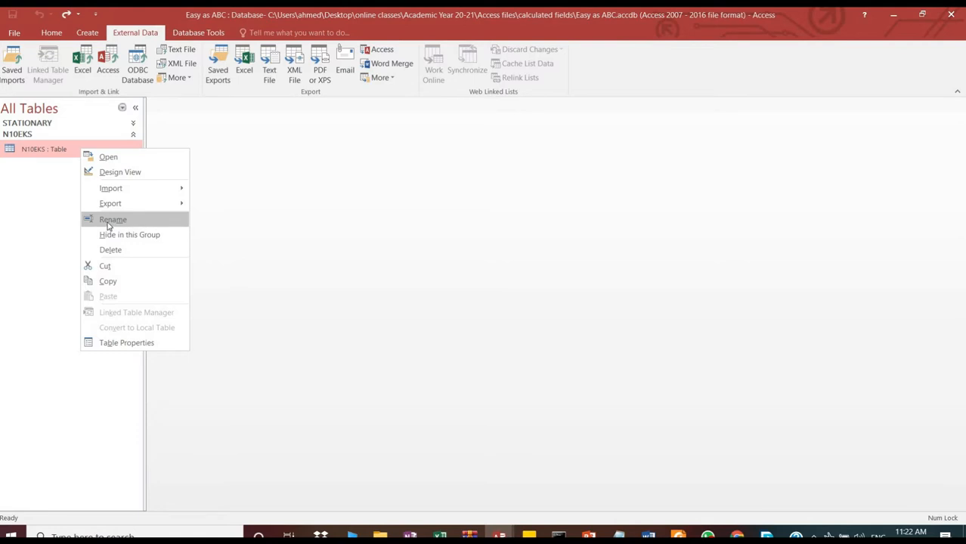
# Rename the N10EKS table to Products.
pyautogui.click(112, 220)
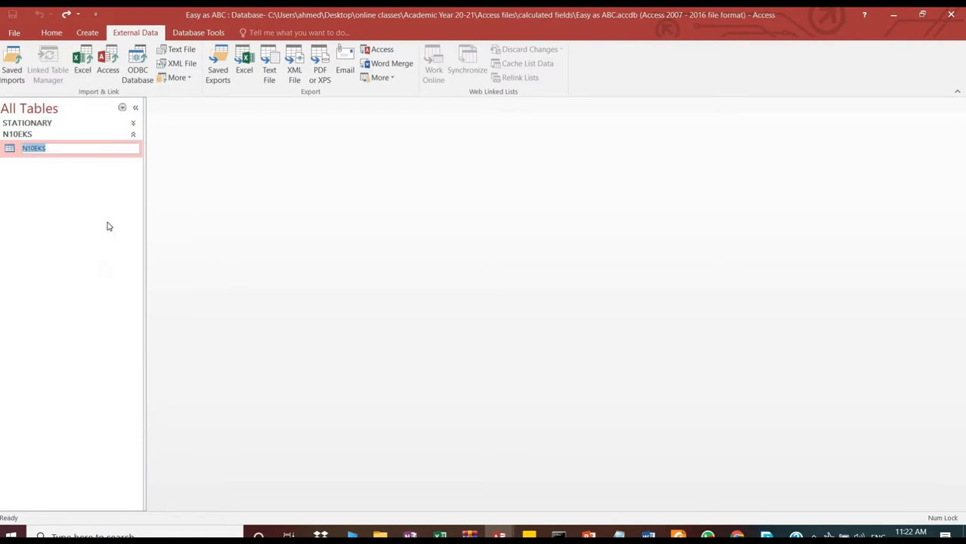
pyautogui.write('Procu')
pyautogui.press('BackSpace')
pyautogui.press('BackSpace')
pyautogui.write('ducts : Table')
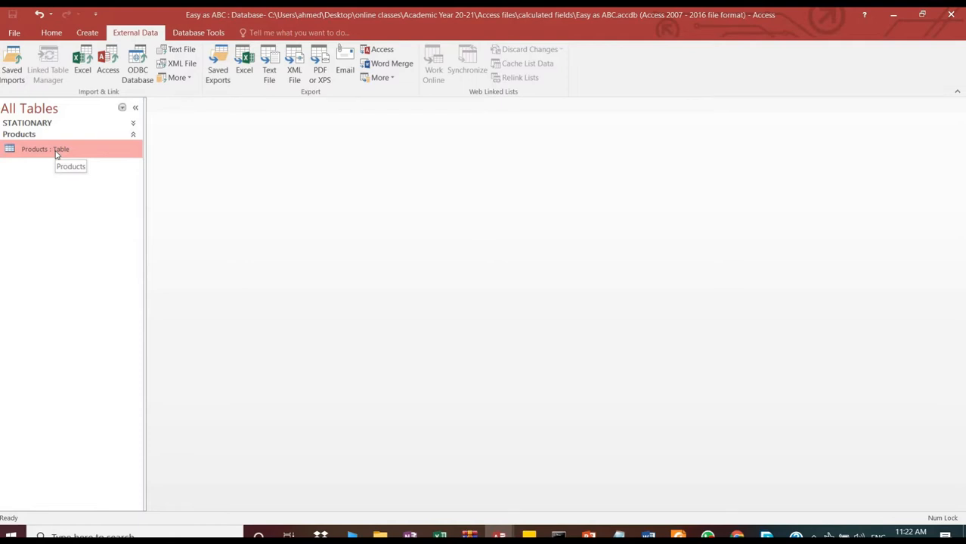
# Start a simple query with the Query Wizard and add the ID, Make, Model, Size and Price fields from the Products table.
pyautogui.click(87, 33)
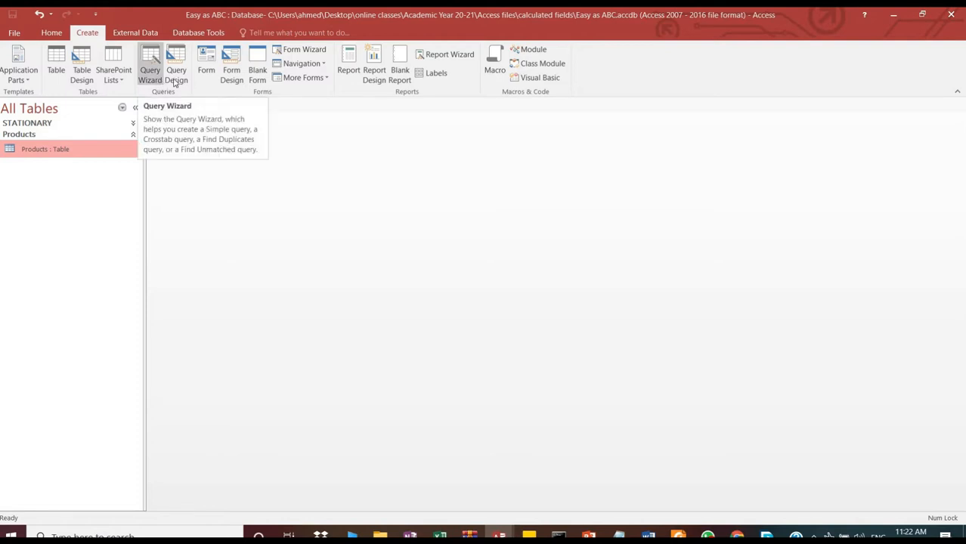
pyautogui.click(151, 78)
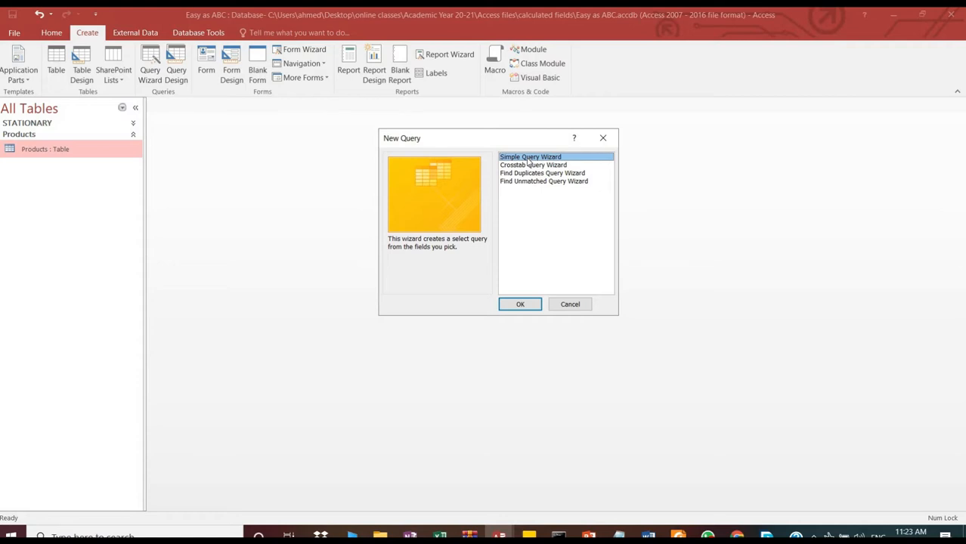
pyautogui.click(522, 304)
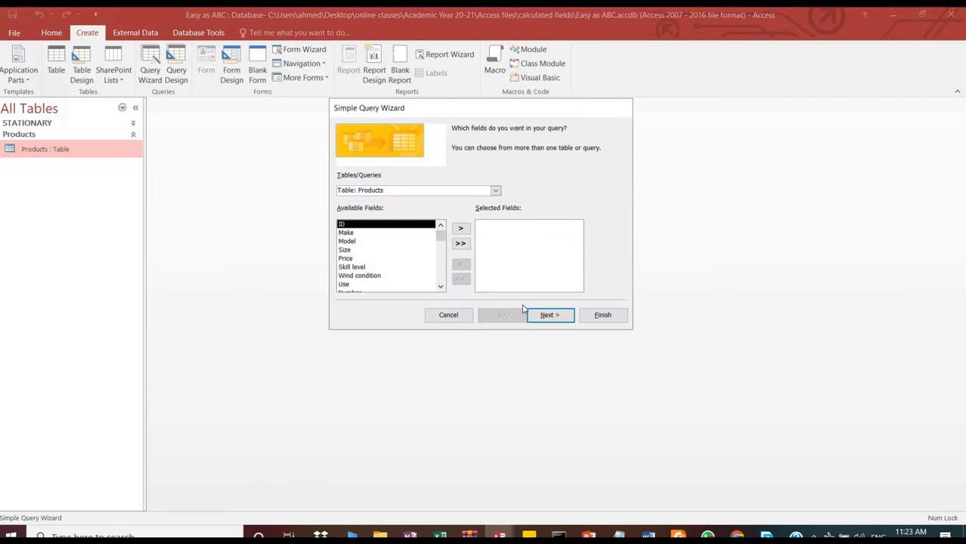
pyautogui.press('XF86AudioRaiseVolume')
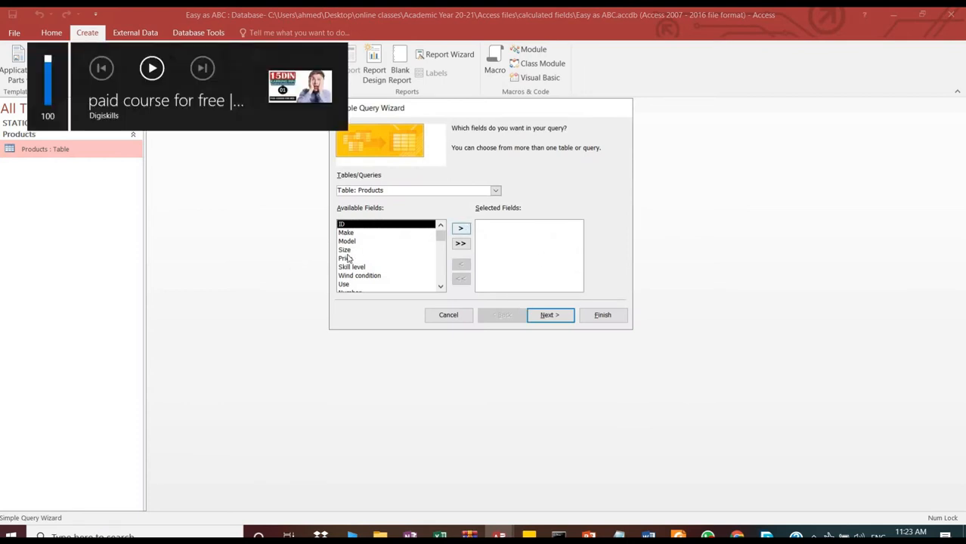
pyautogui.click(461, 228)
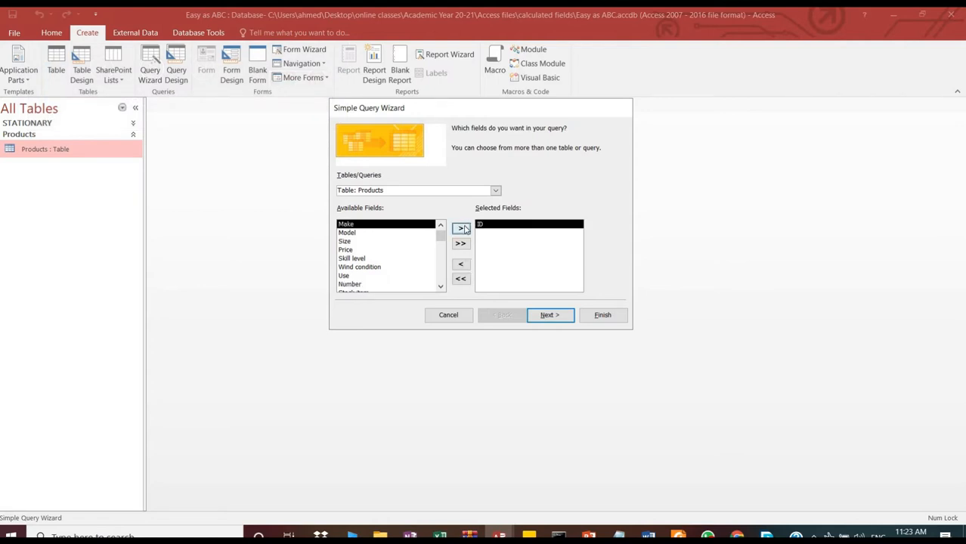
pyautogui.click(461, 228)
pyautogui.click(461, 228)
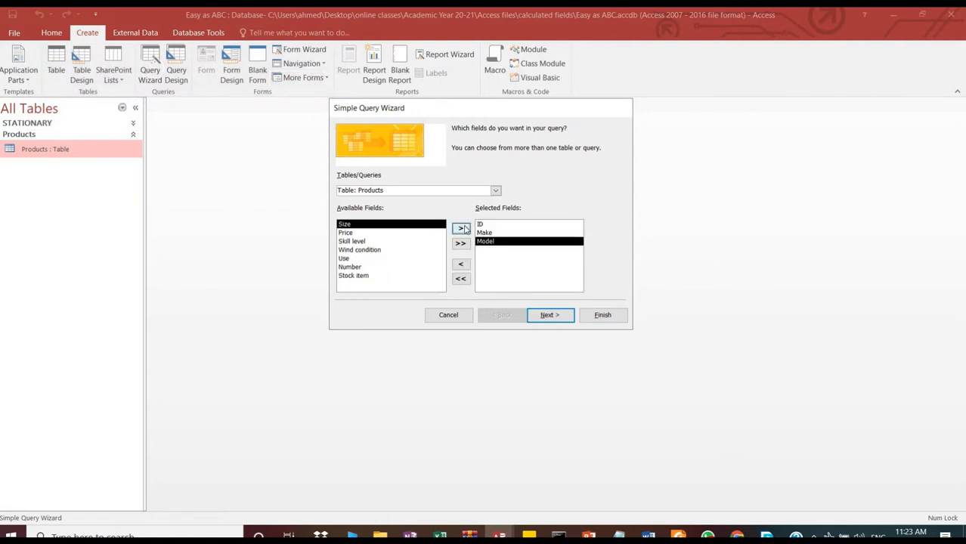
pyautogui.click(463, 228)
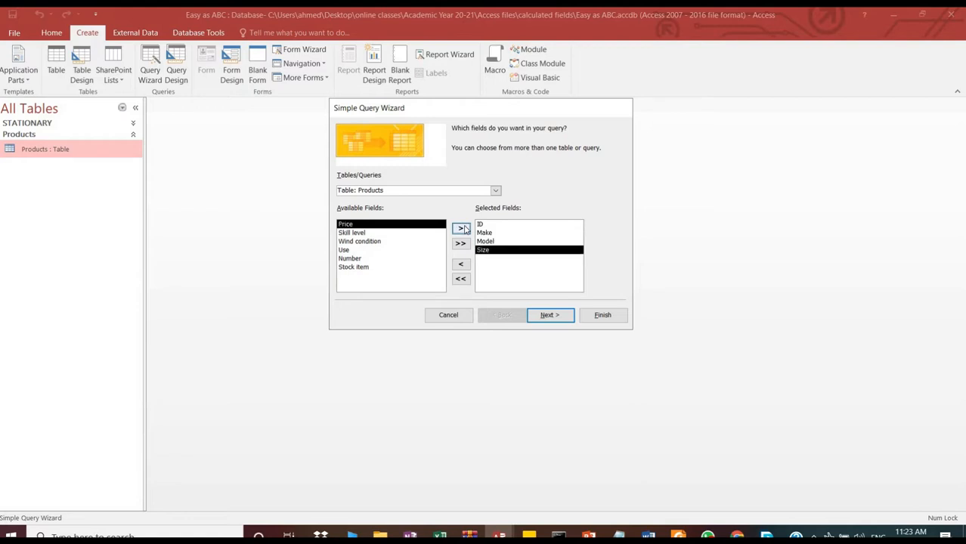
pyautogui.click(463, 228)
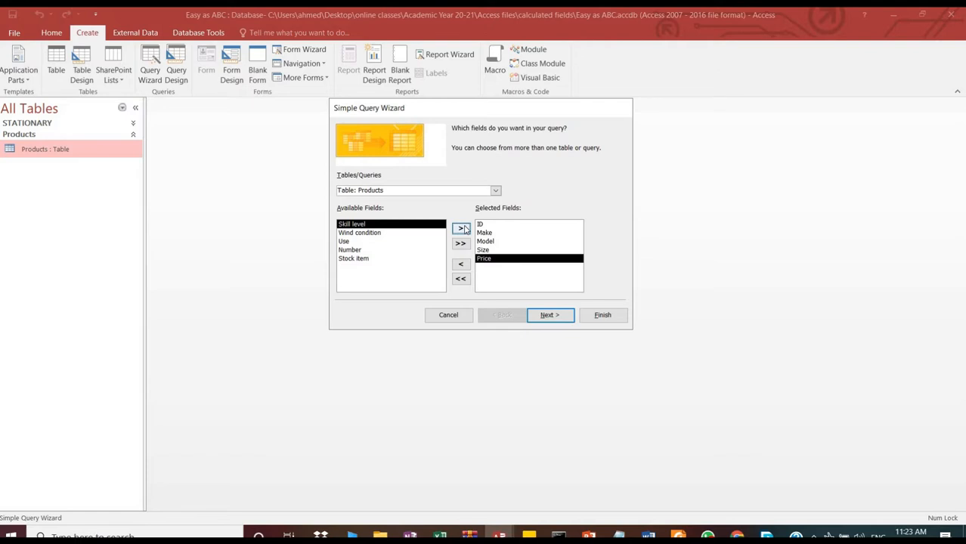
pyautogui.click(460, 266)
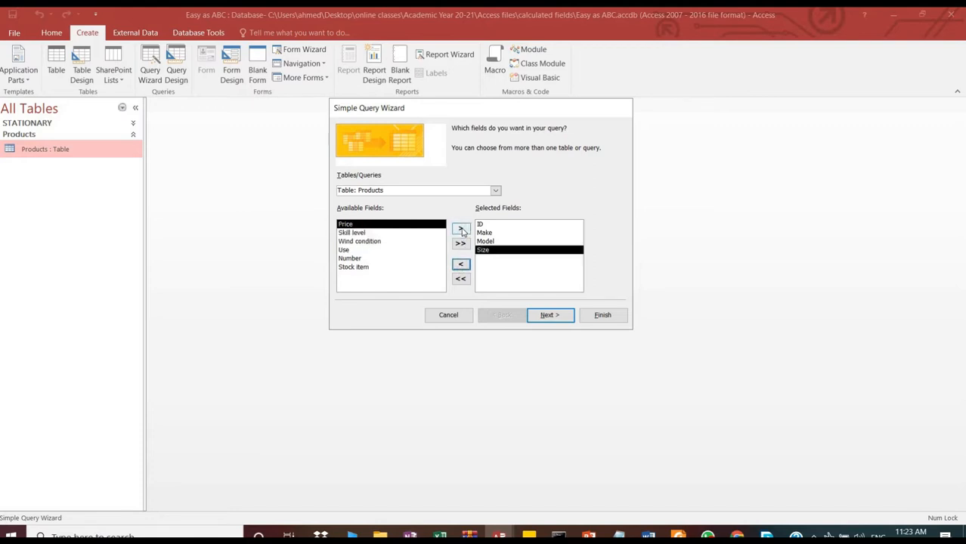
pyautogui.click(461, 229)
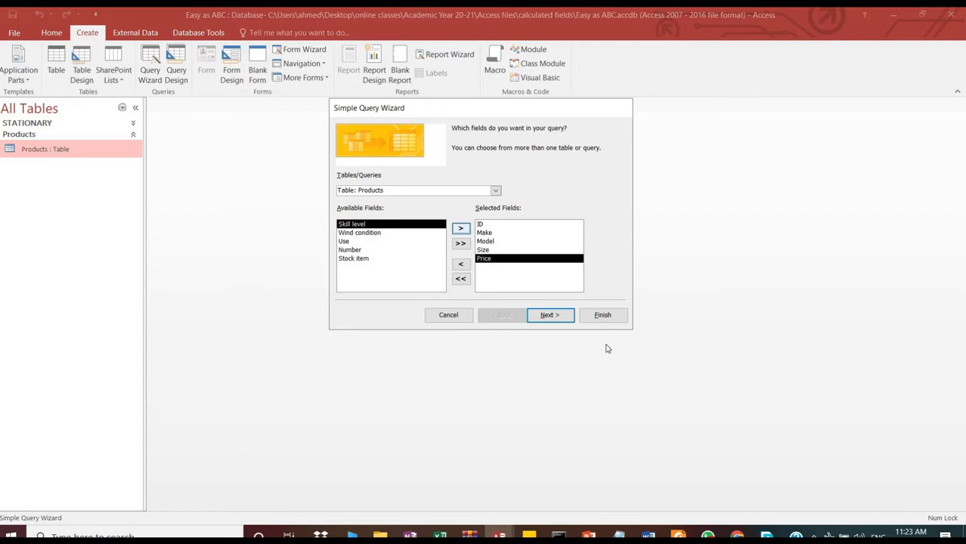
# Finish the wizard as a detail query titled Products Query and open it to view its information.
pyautogui.click(558, 316)
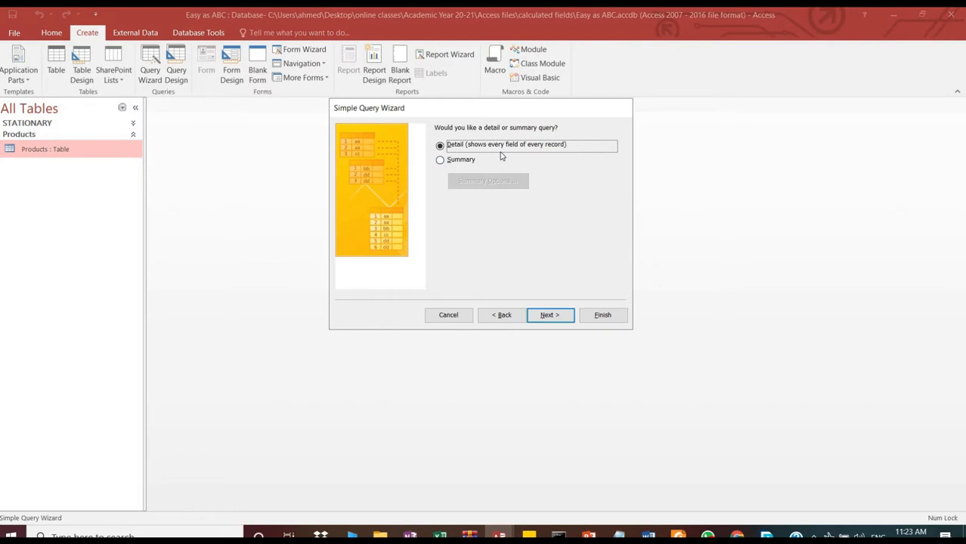
pyautogui.click(559, 316)
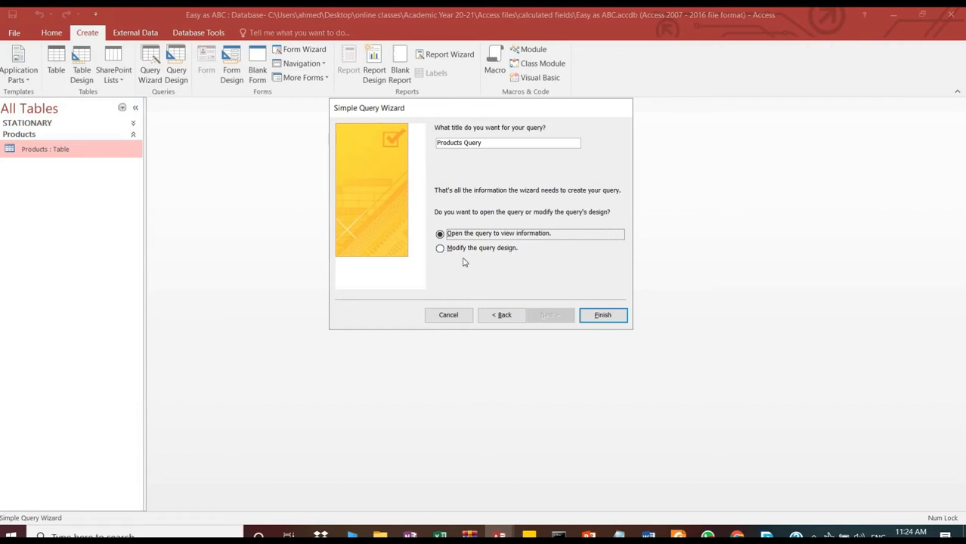
pyautogui.click(599, 314)
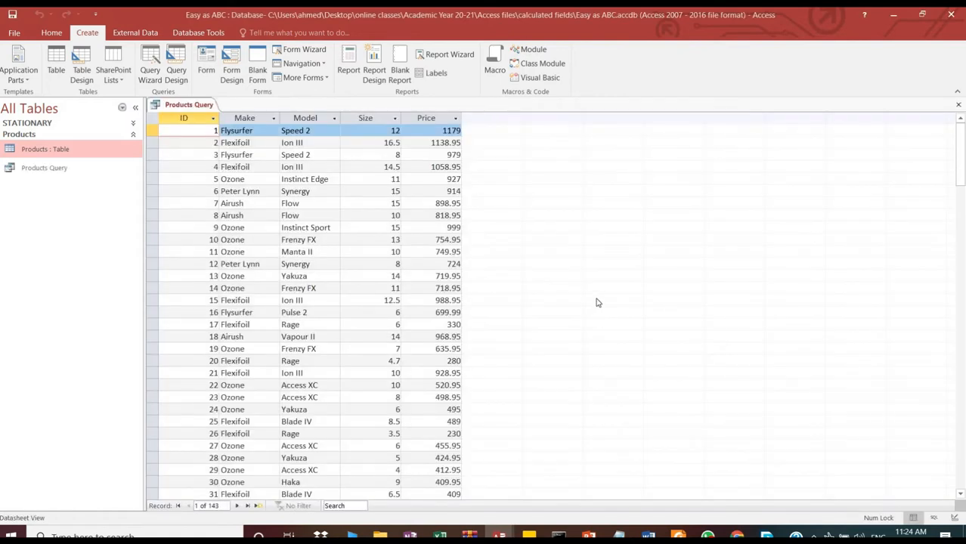
# Open the Products table to compare its fields with Products Query, and return to the query.
pyautogui.doubleClick(51, 149)
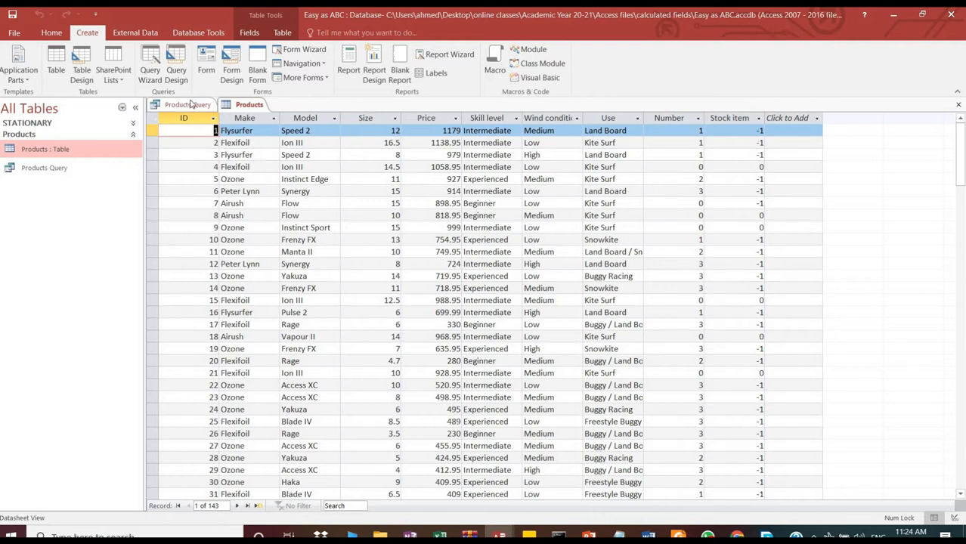
pyautogui.click(188, 105)
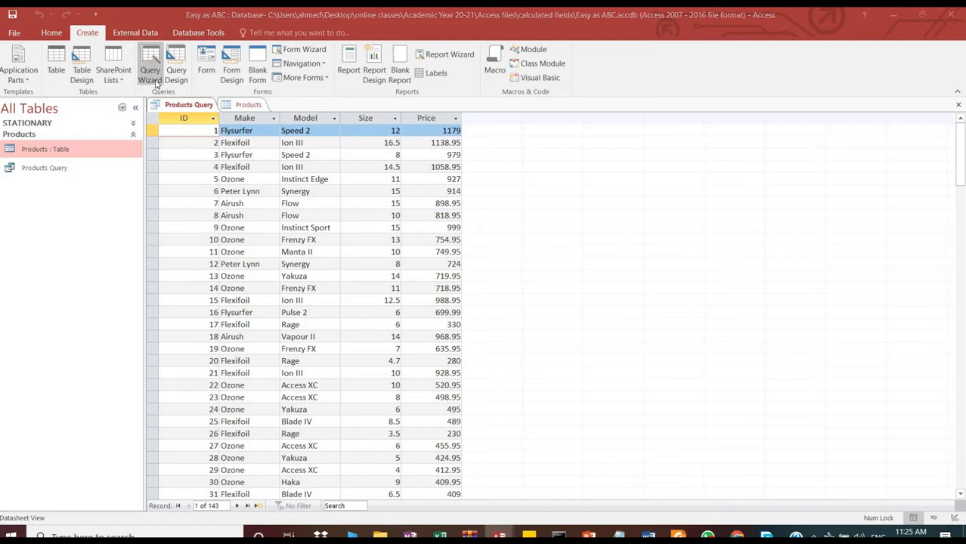
pyautogui.click(155, 81)
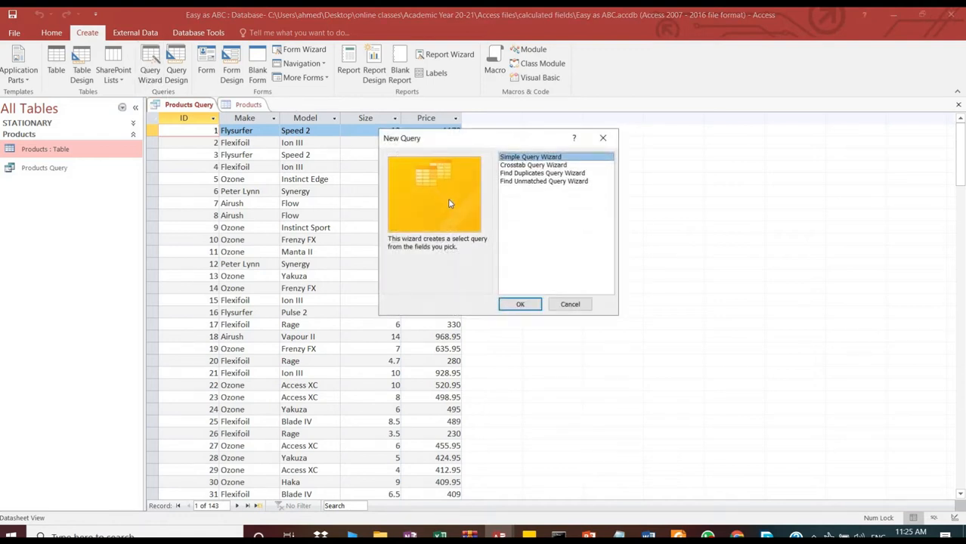
pyautogui.click(533, 306)
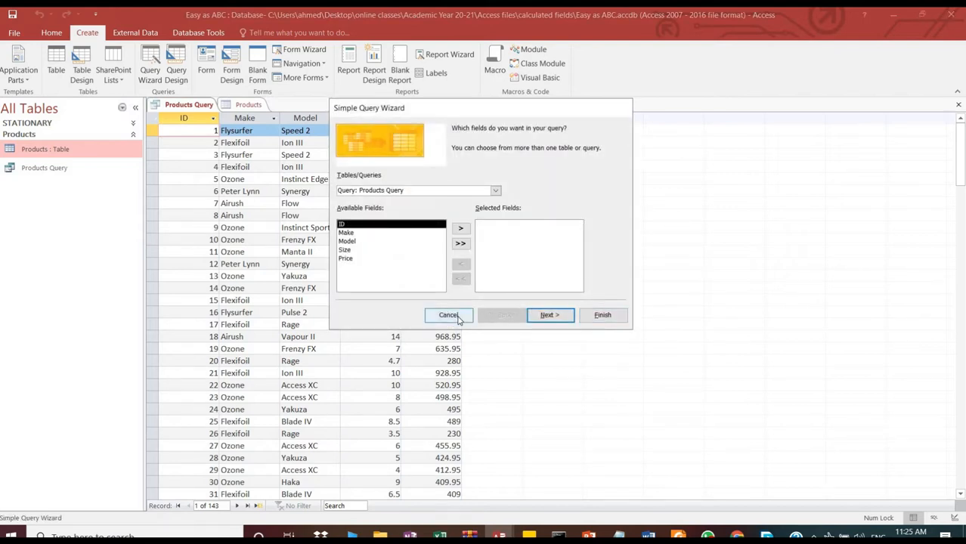
pyautogui.click(458, 318)
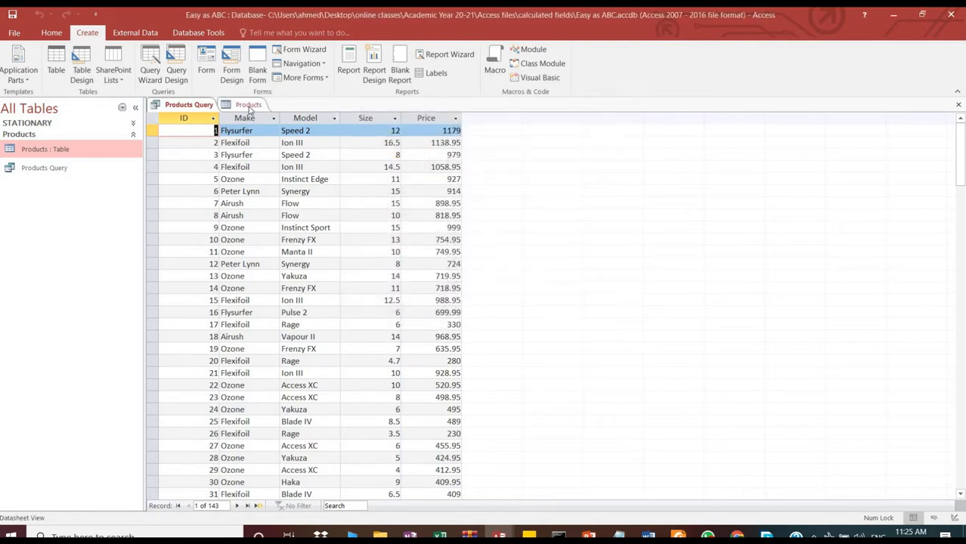
# Start another simple query based on the Products table and add the ID, Make, Model, Size and Price fields.
pyautogui.click(248, 105)
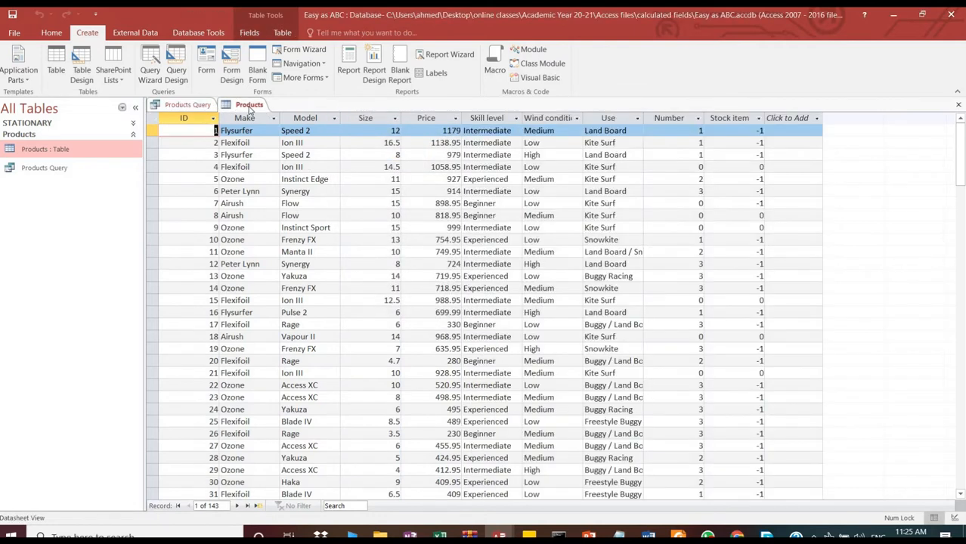
pyautogui.click(154, 74)
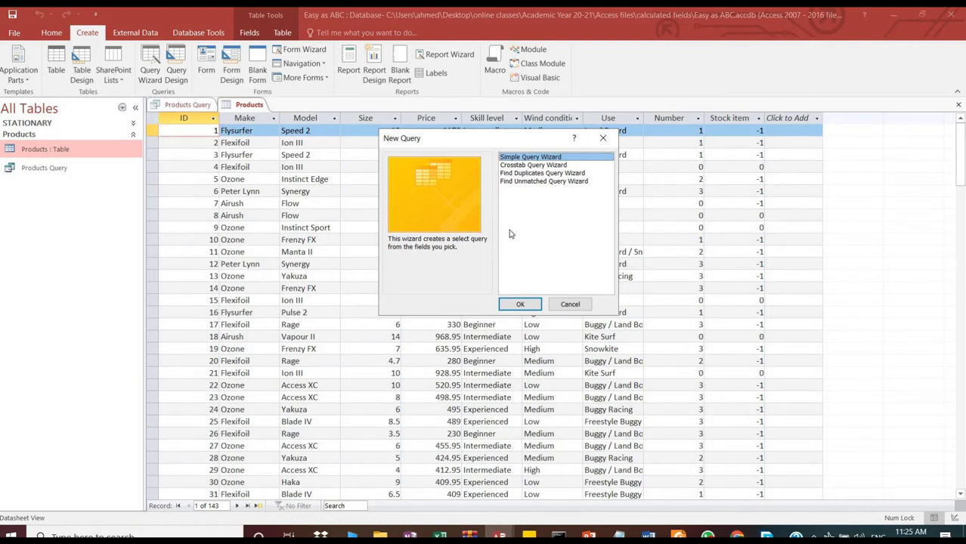
pyautogui.click(523, 305)
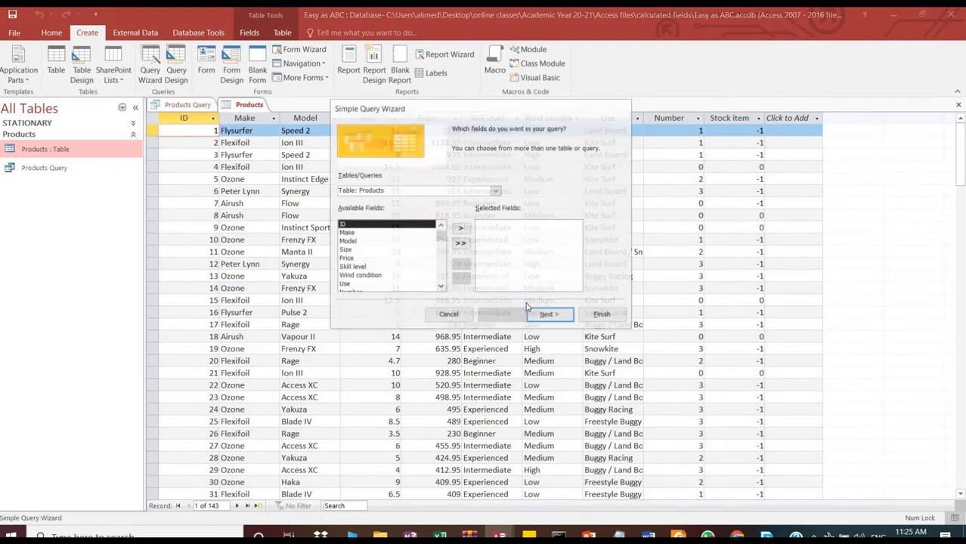
pyautogui.click(462, 229)
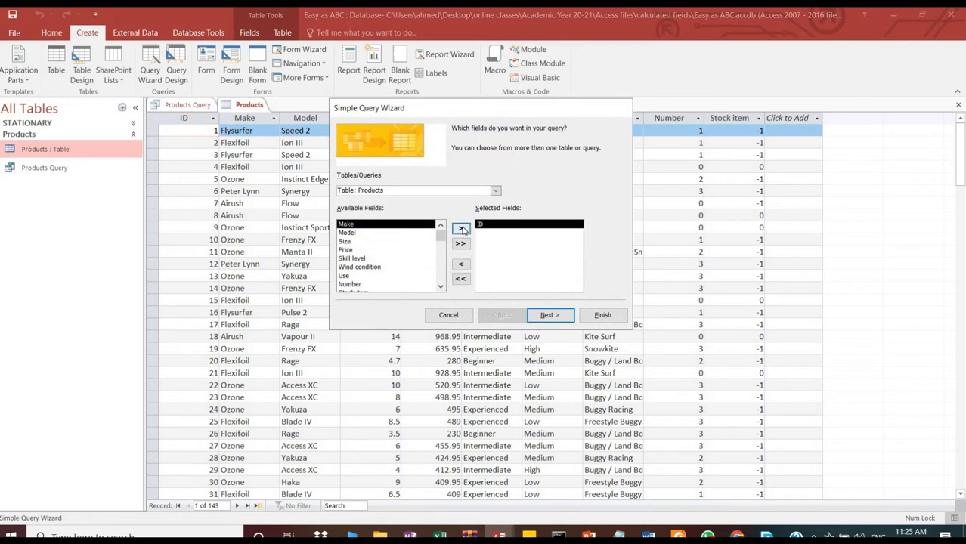
pyautogui.click(462, 228)
pyautogui.click(462, 229)
pyautogui.click(462, 229)
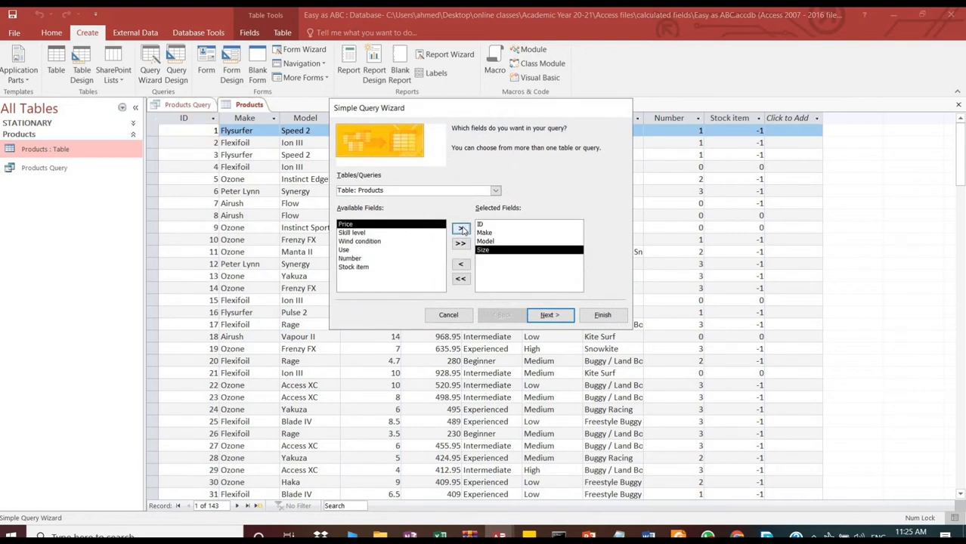
pyautogui.click(462, 229)
# Finish the wizard as a detail query titled Products Query2 and open it to view its information.
pyautogui.click(551, 316)
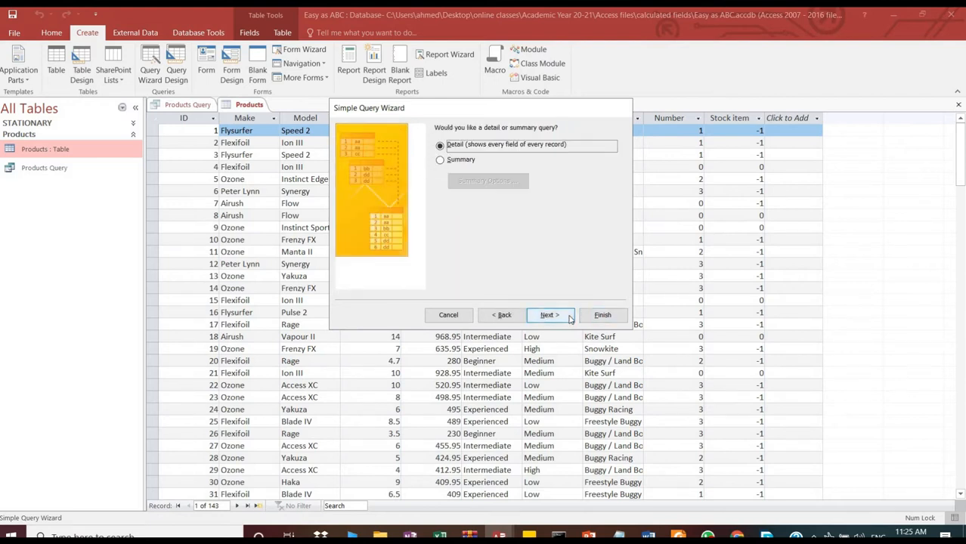
pyautogui.click(570, 316)
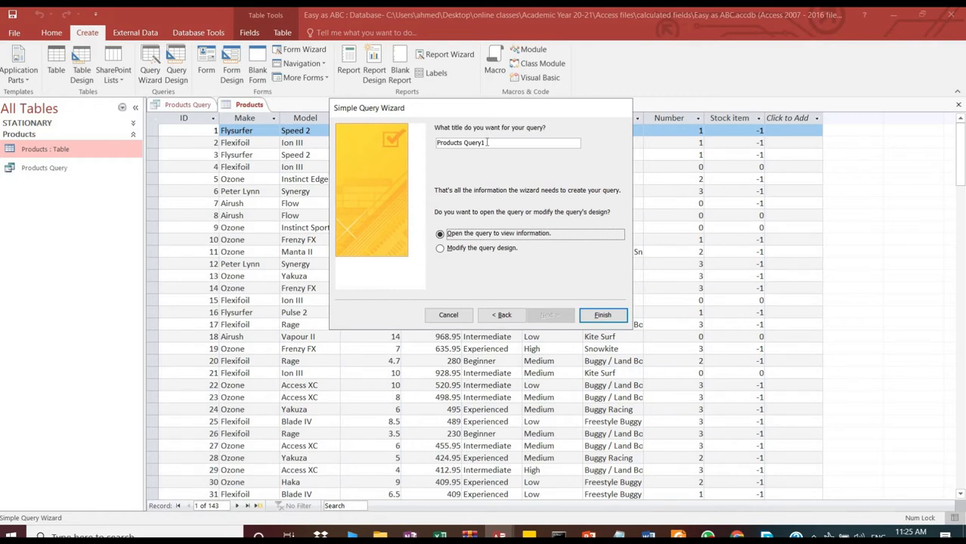
pyautogui.click(487, 142)
pyautogui.press('BackSpace')
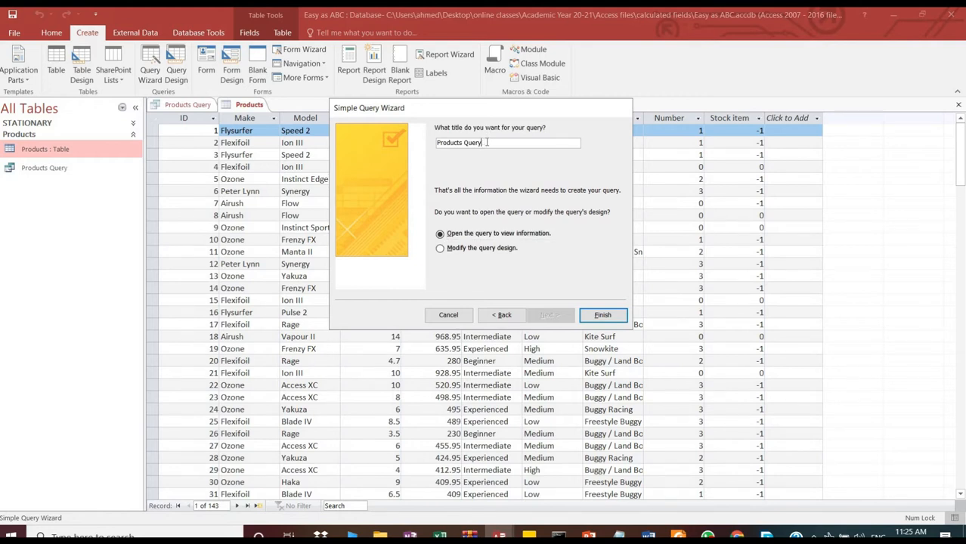
pyautogui.write('2')
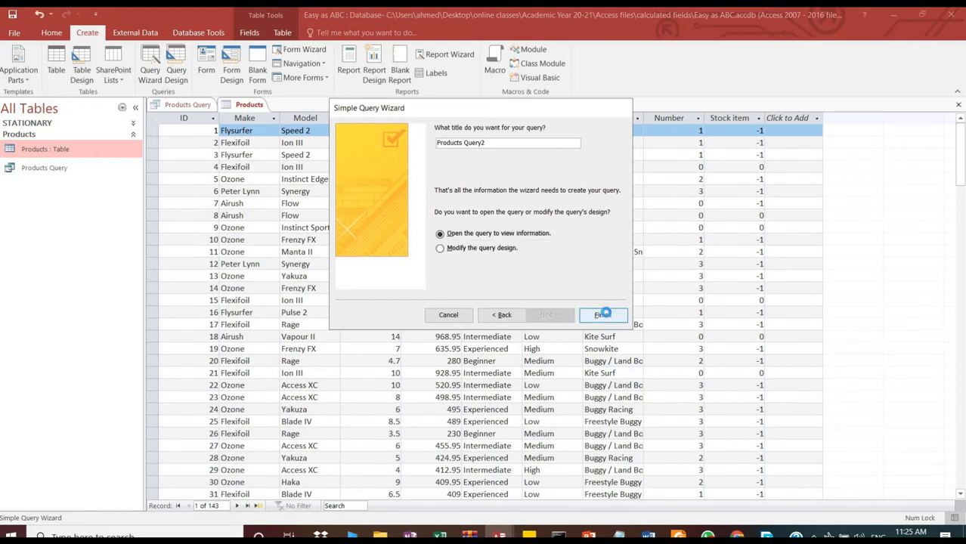
pyautogui.click(603, 315)
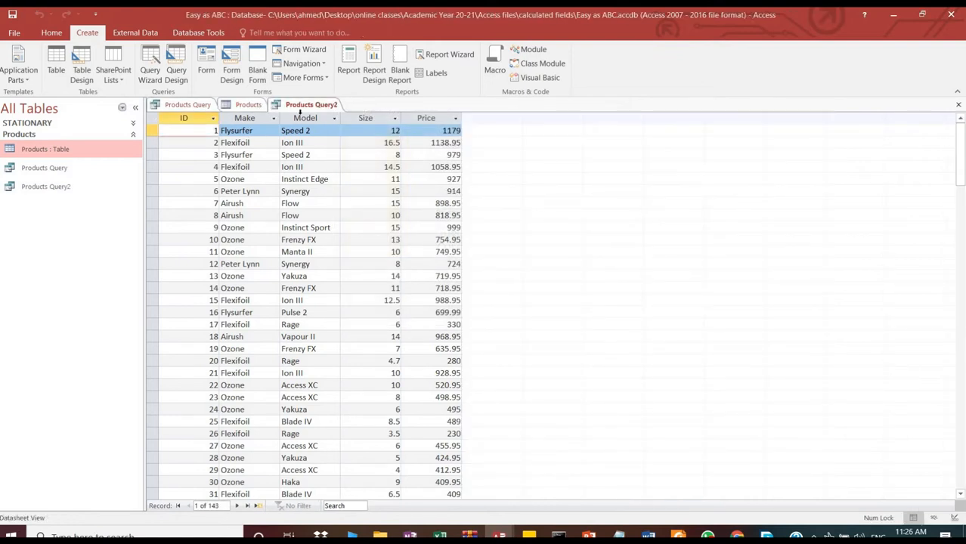
# Switch Products Query2 to Design View, check the Products table's data, and return to the query design.
pyautogui.click(52, 34)
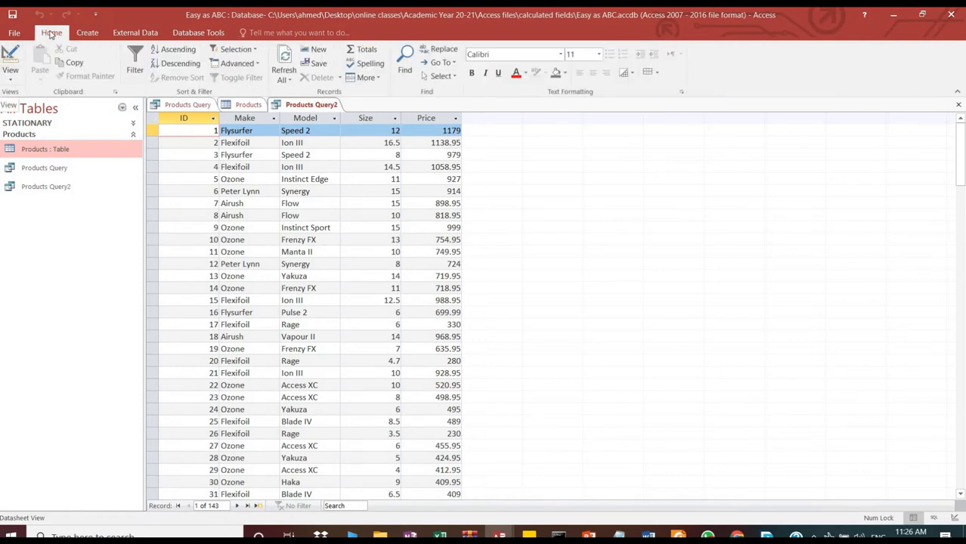
pyautogui.click(13, 80)
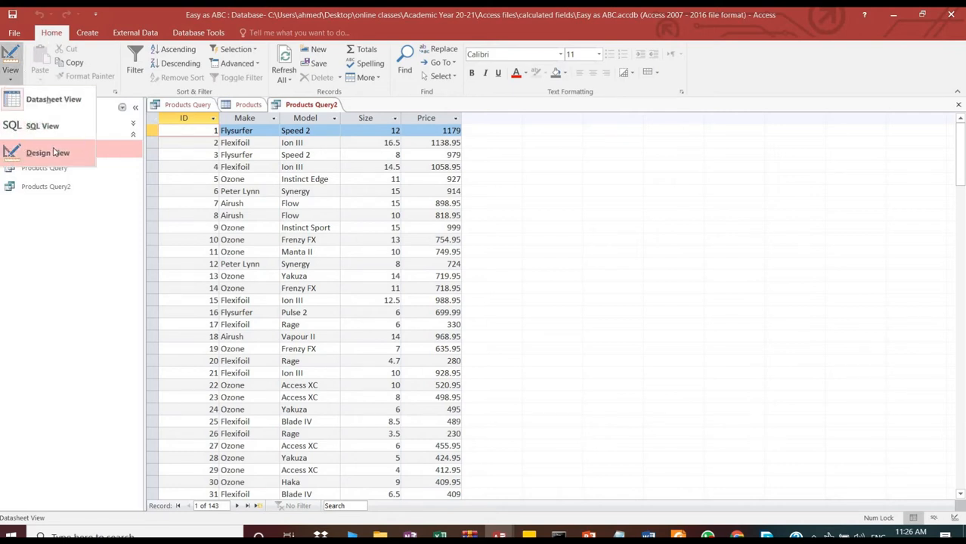
pyautogui.click(52, 151)
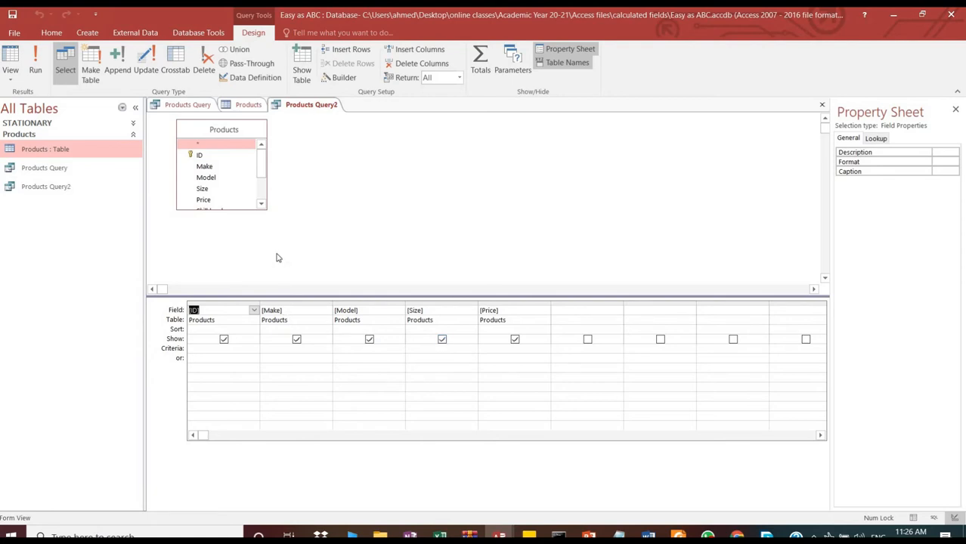
pyautogui.click(240, 105)
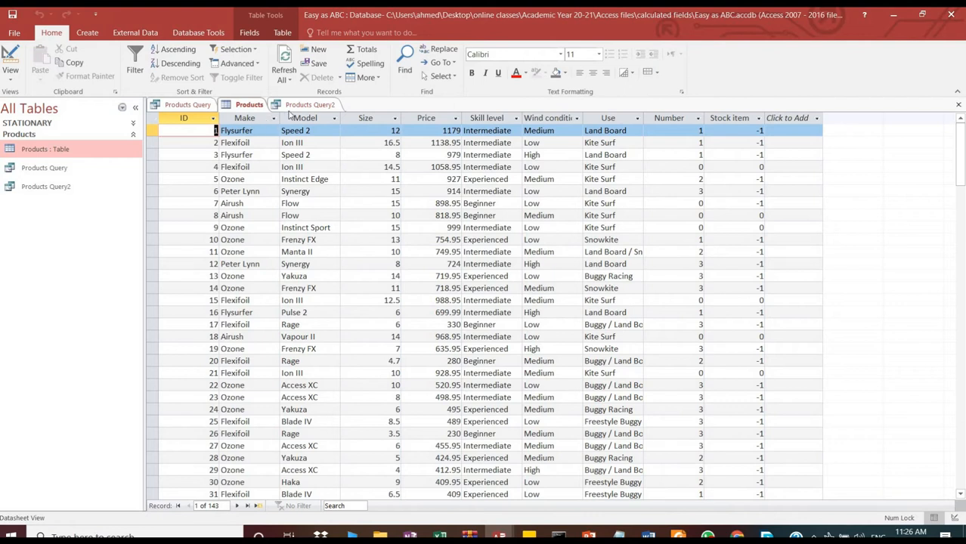
pyautogui.click(306, 105)
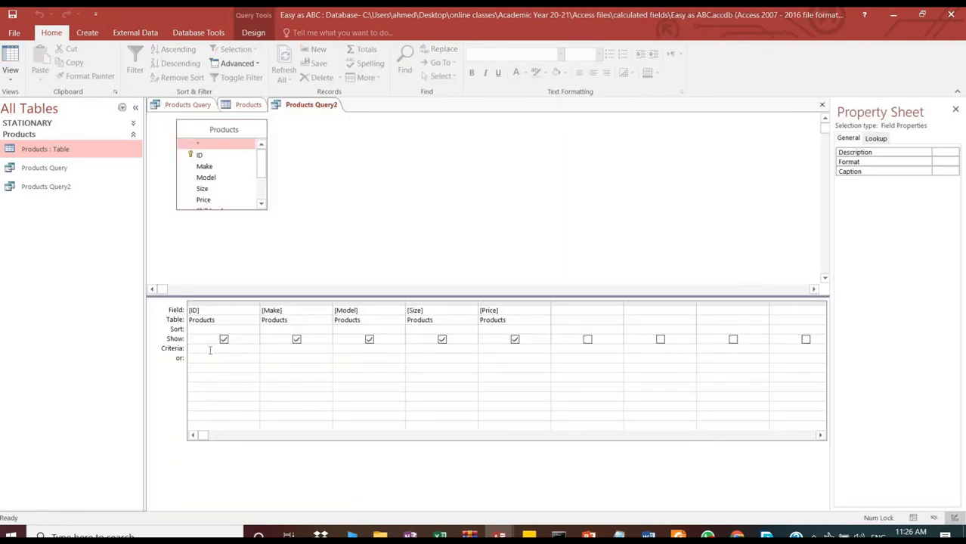
# Try to run Products Query2 with Flysurfer as the criterion for the ID field.
pyautogui.write('Flysurfer')
pyautogui.click(10, 80)
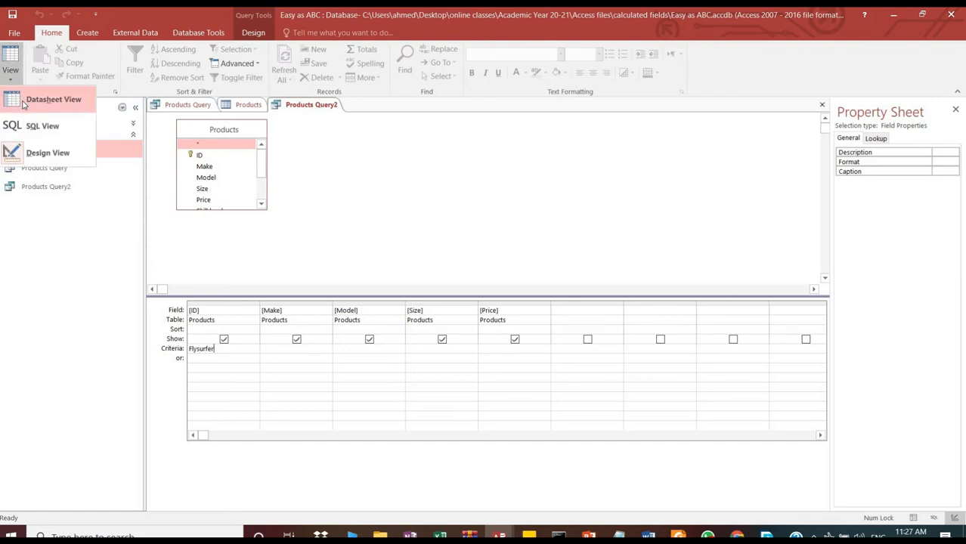
pyautogui.click(103, 224)
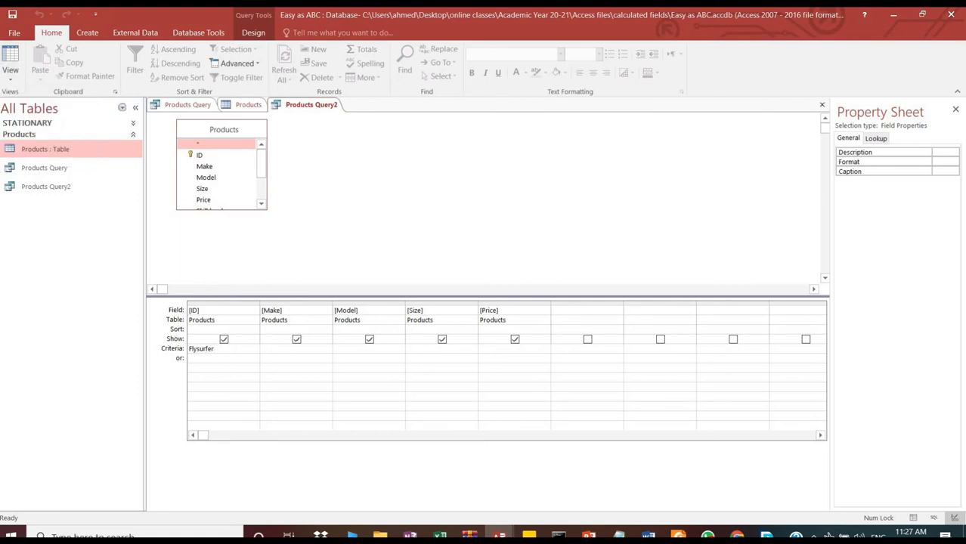
pyautogui.click(254, 35)
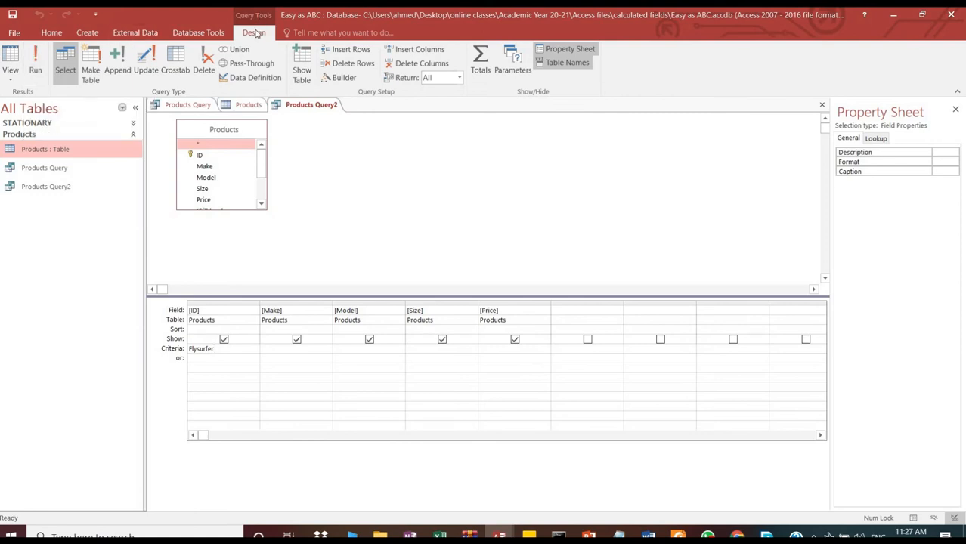
pyautogui.click(34, 75)
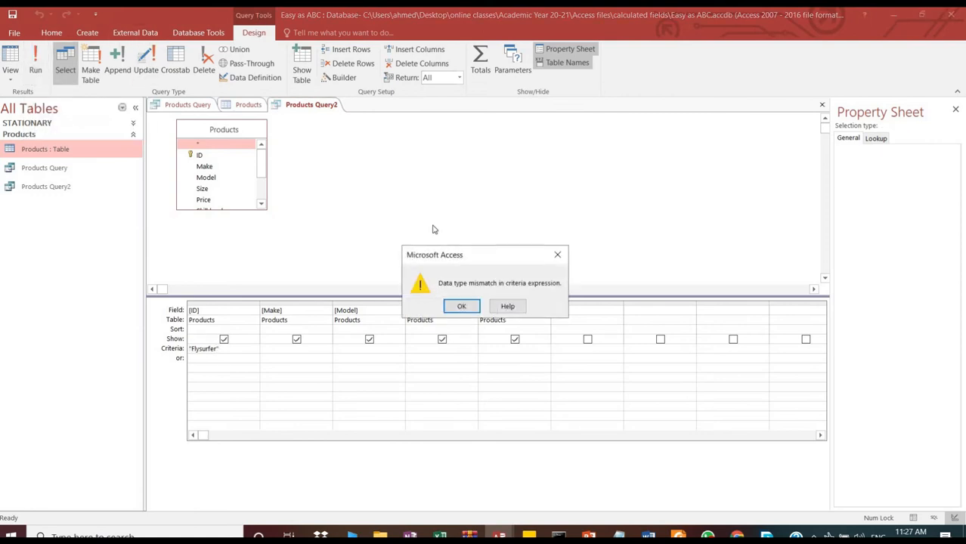
pyautogui.click(558, 255)
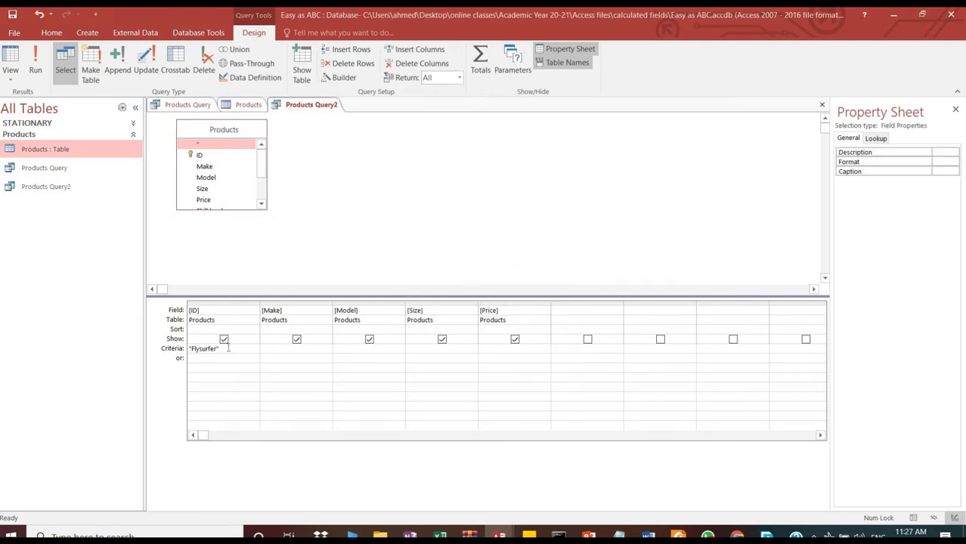
# Clear the criterion from the ID field in the query design.
pyautogui.press('BackSpace')
pyautogui.press('BackSpace')
pyautogui.press('BackSpace')
pyautogui.press('BackSpace')
pyautogui.press('BackSpace')
pyautogui.press('BackSpace')
pyautogui.press('BackSpace')
pyautogui.press('BackSpace')
pyautogui.press('BackSpace')
pyautogui.press('BackSpace')
# Set the Make field's criterion to Flysurfer and run the query.
pyautogui.click(263, 349)
pyautogui.write('l')
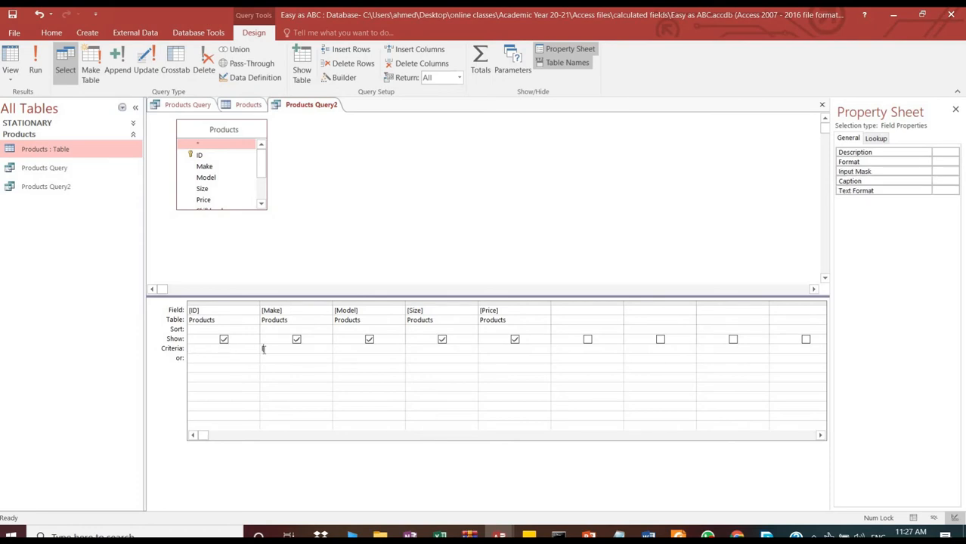
pyautogui.press('BackSpace')
pyautogui.write('Flysurfer')
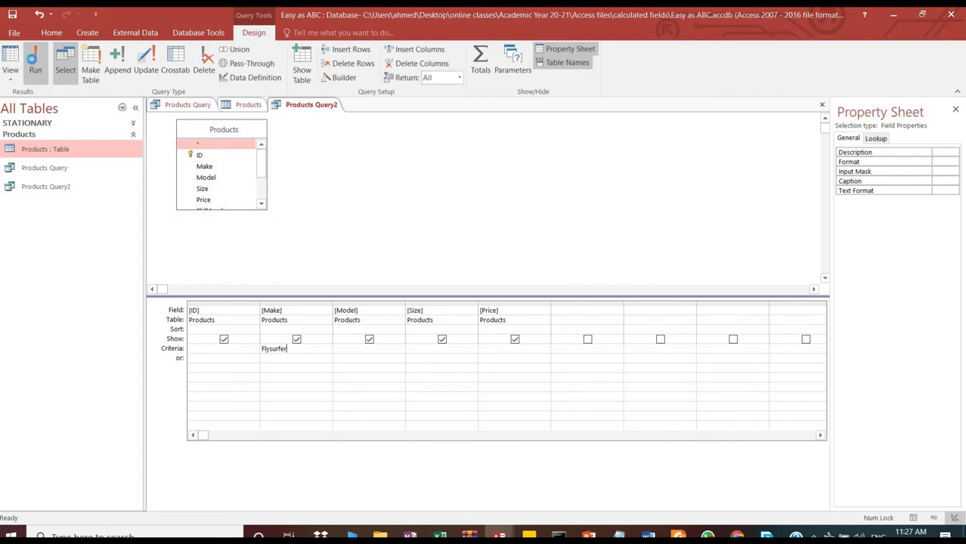
pyautogui.click(35, 64)
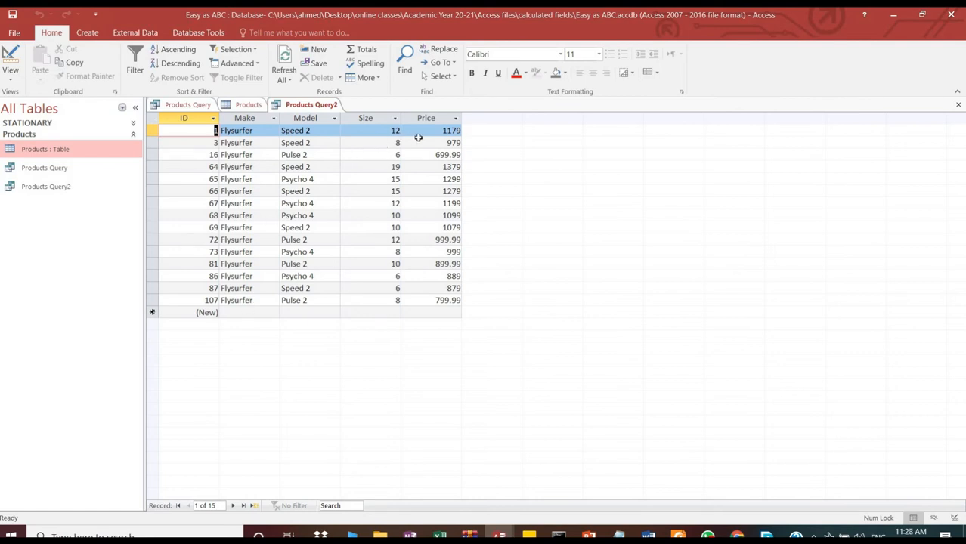
# Return to Design View, replace the Make criterion with ozone, and run the query to look through its records.
pyautogui.click(11, 83)
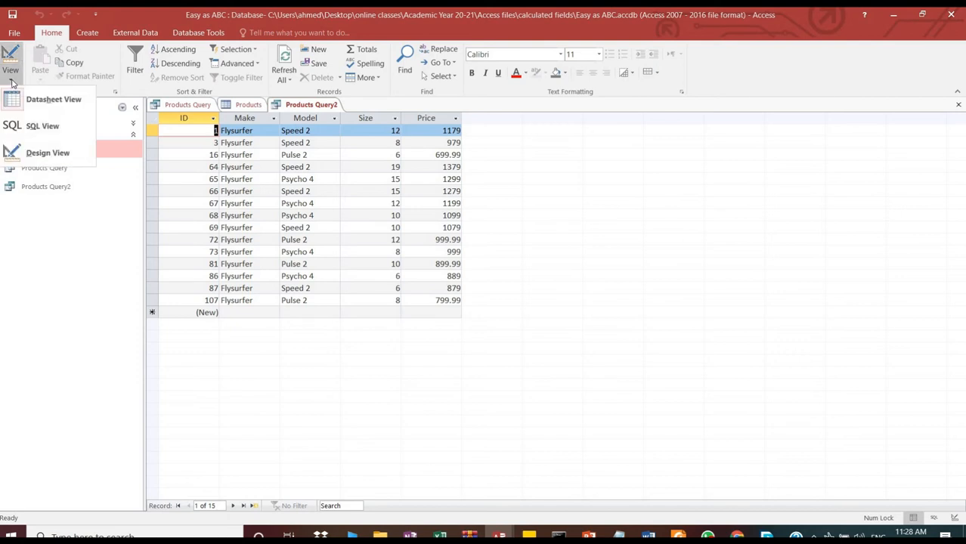
pyautogui.click(48, 152)
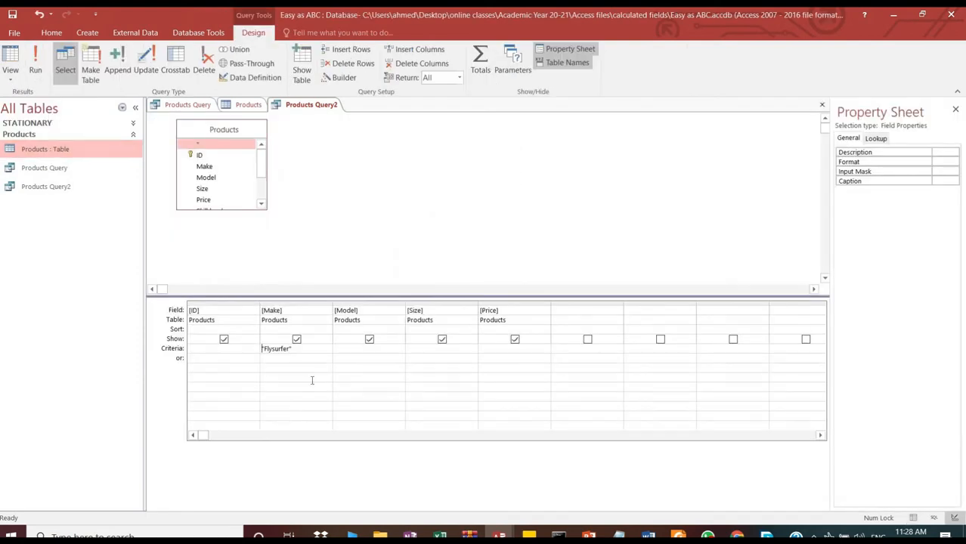
pyautogui.moveTo(301, 350); pyautogui.dragTo(233, 346)
pyautogui.write('ox')
pyautogui.write('one')
pyautogui.click(38, 76)
pyautogui.click(36, 75)
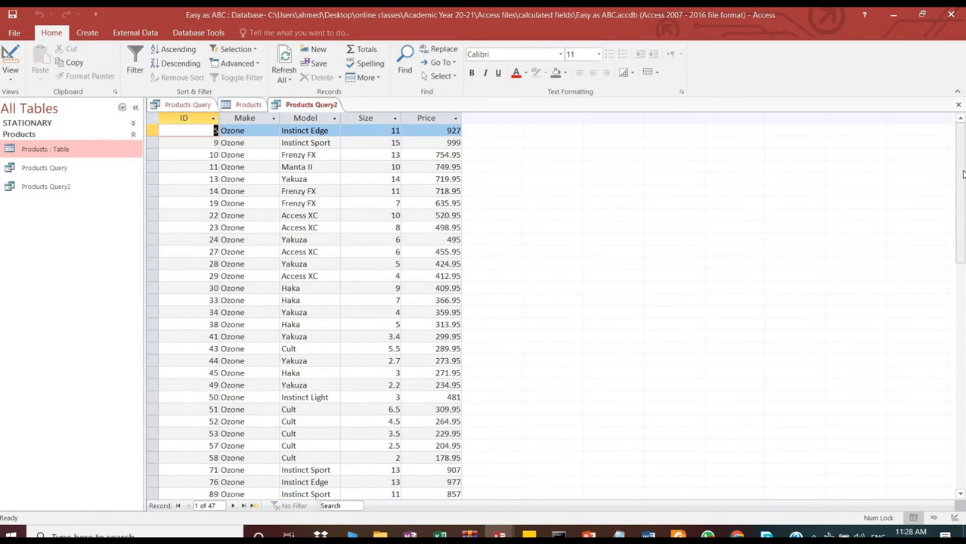
pyautogui.moveTo(964, 215); pyautogui.dragTo(962, 240)
pyautogui.scroll(3, 941, 130)
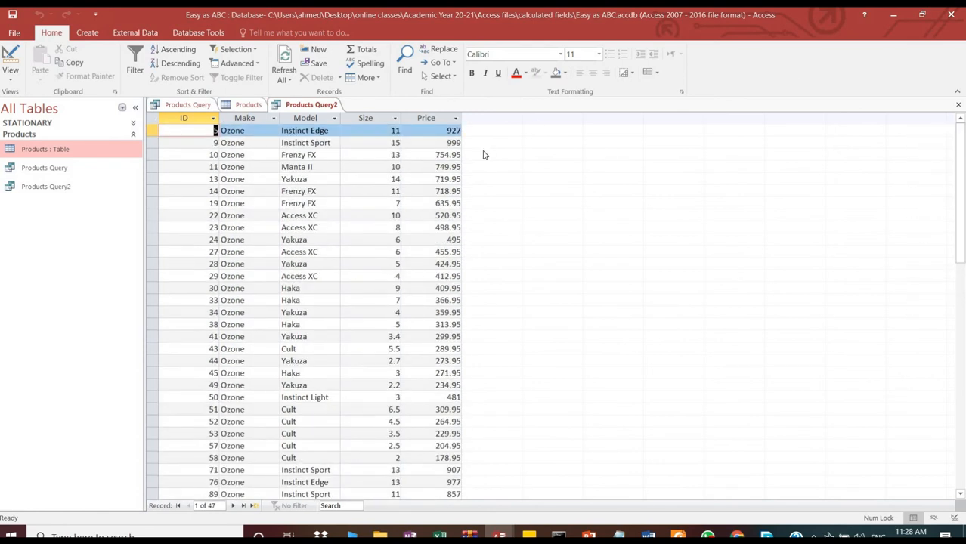
# Switch the query back to Design View and clear the criterion from the Make field.
pyautogui.click(13, 83)
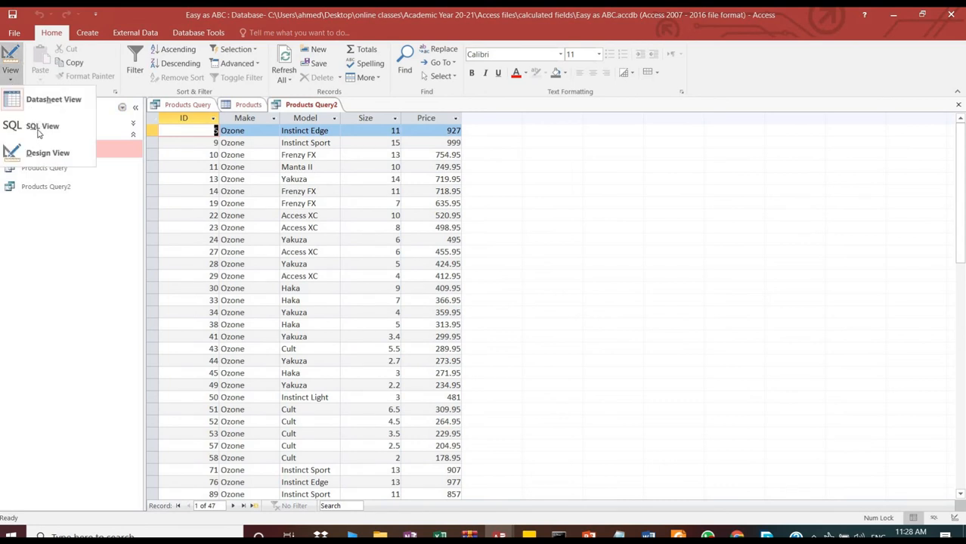
pyautogui.click(46, 153)
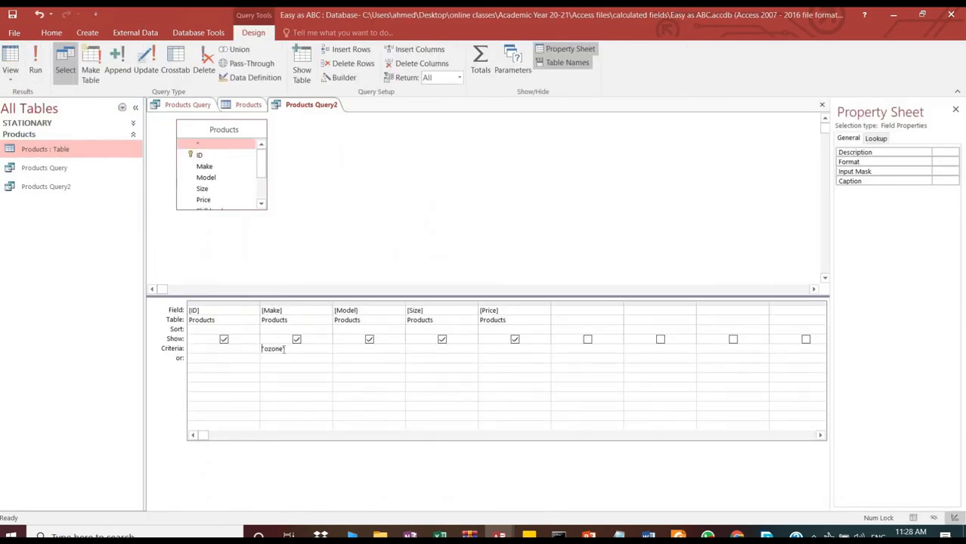
pyautogui.press('BackSpace')
pyautogui.press('BackSpace')
pyautogui.press('BackSpace')
pyautogui.press('BackSpace')
pyautogui.press('BackSpace')
pyautogui.press('BackSpace')
pyautogui.press('BackSpace')
# Set the Size field's criterion to >10 and run the query to look through its records.
pyautogui.click(412, 347)
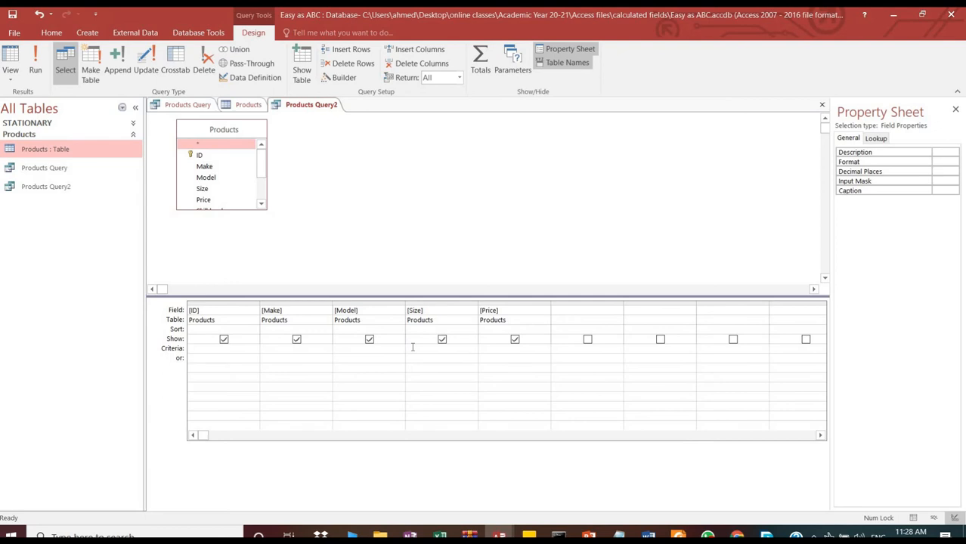
pyautogui.write('>10')
pyautogui.click(35, 70)
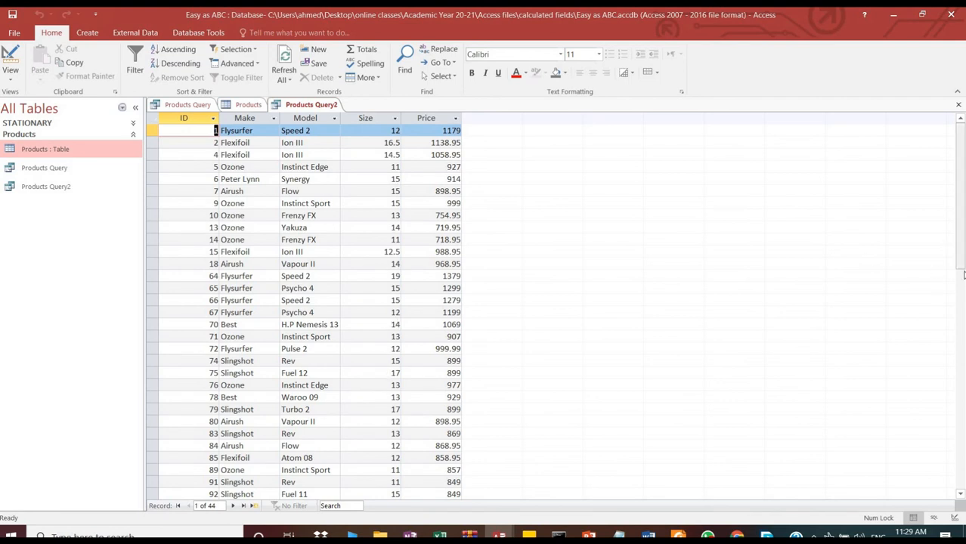
pyautogui.moveTo(961, 269); pyautogui.dragTo(943, 216)
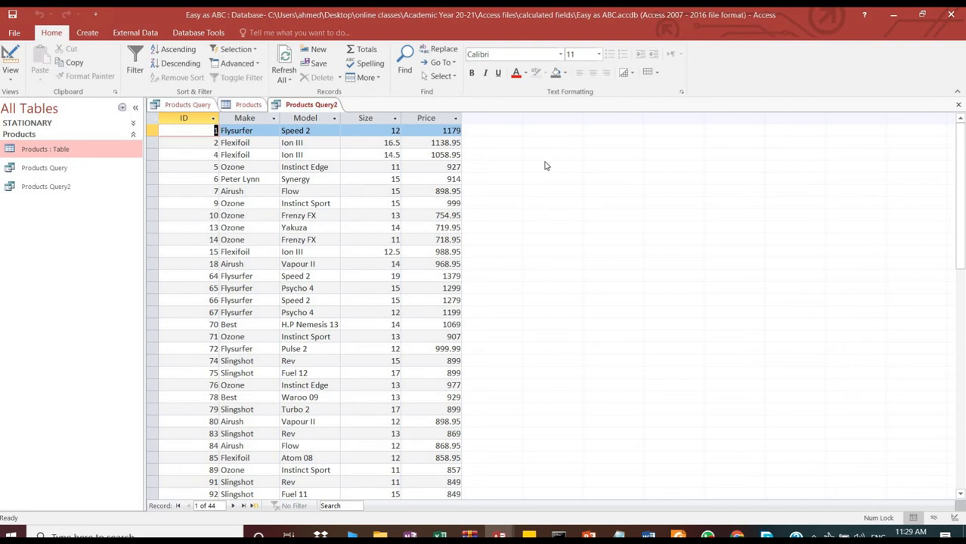
# Return to Design View, change the Size criterion to =12, and run the query.
pyautogui.click(9, 82)
pyautogui.click(45, 151)
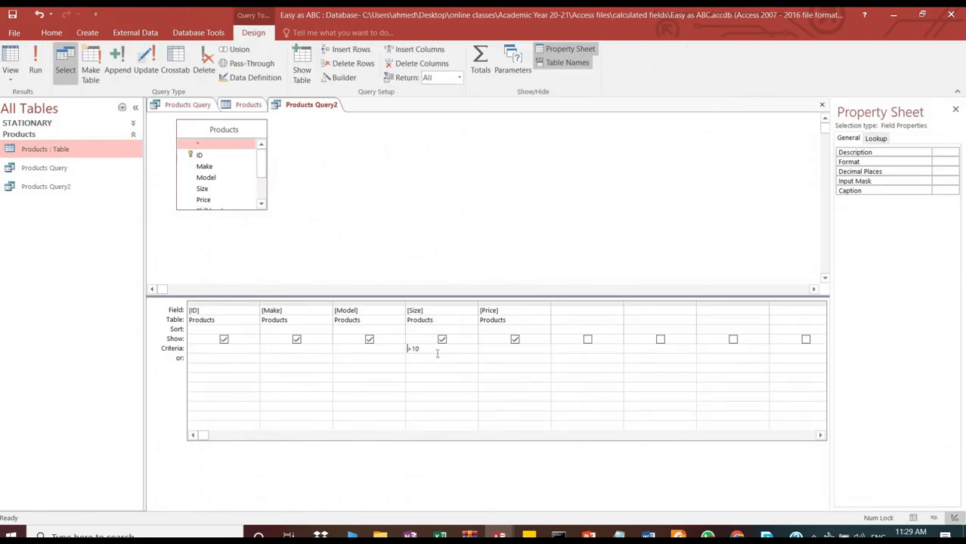
pyautogui.press('BackSpace')
pyautogui.press('BackSpace')
pyautogui.press('BackSpace')
pyautogui.write('=12')
pyautogui.click(35, 61)
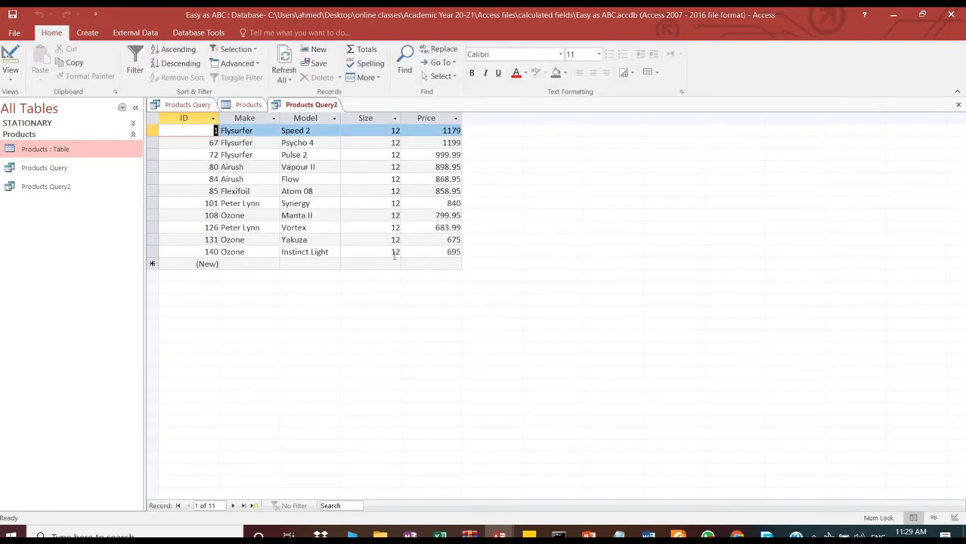